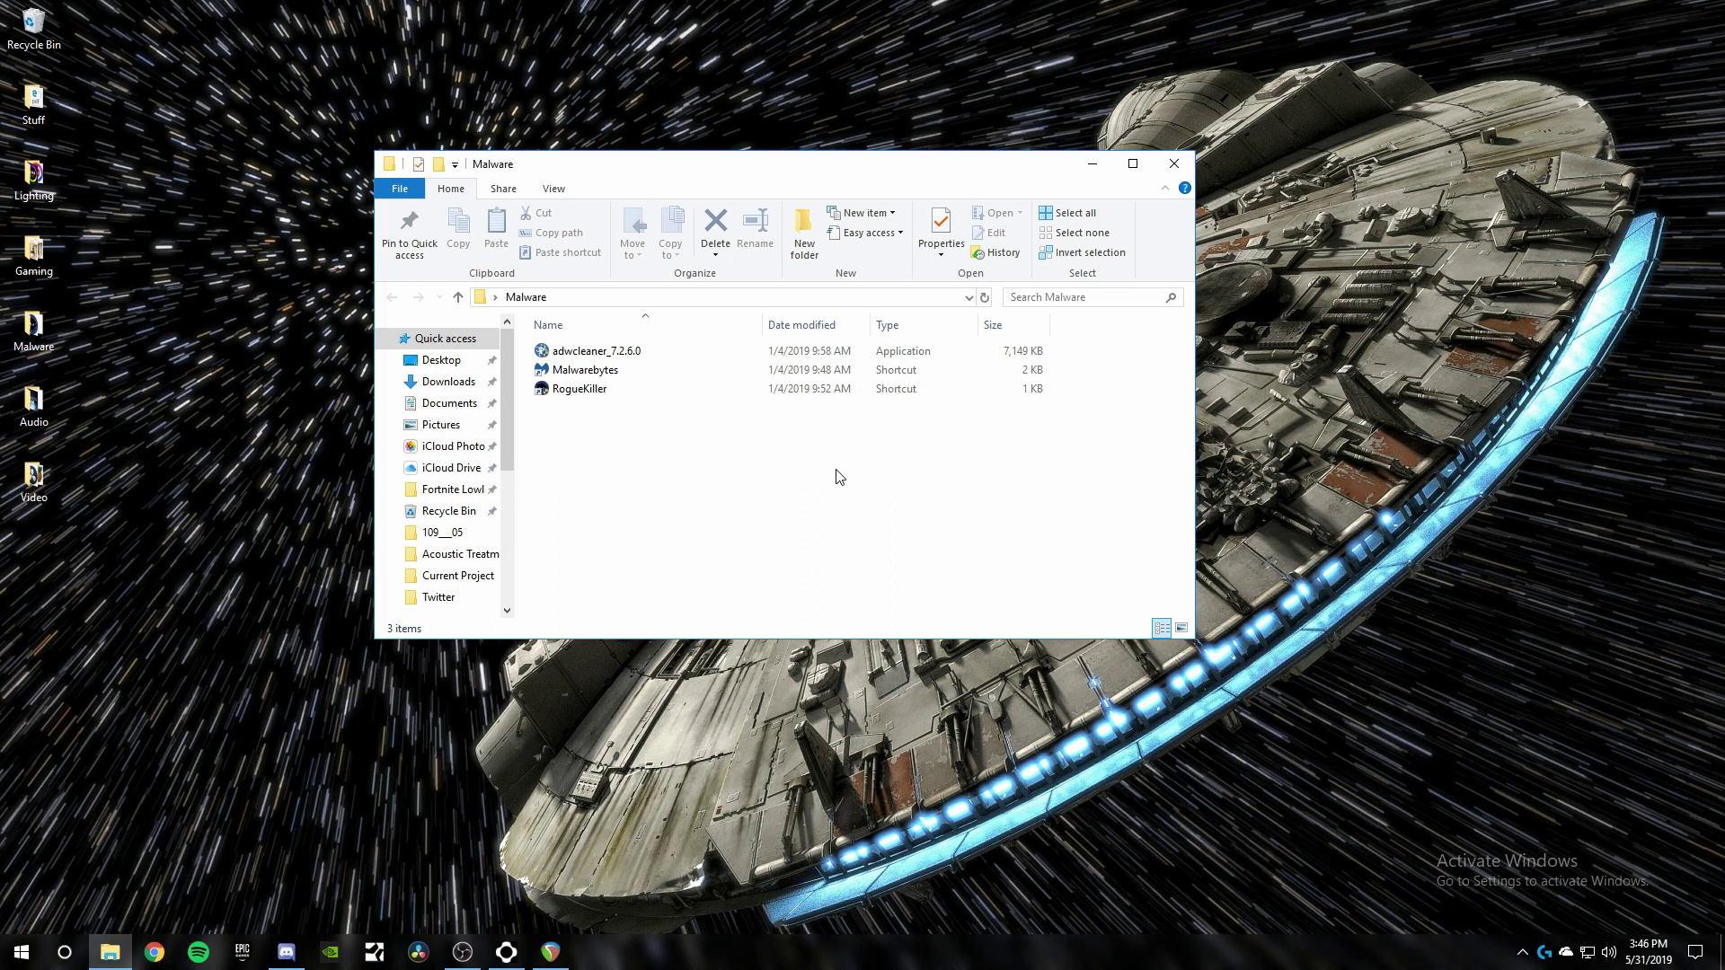
click(648, 351)
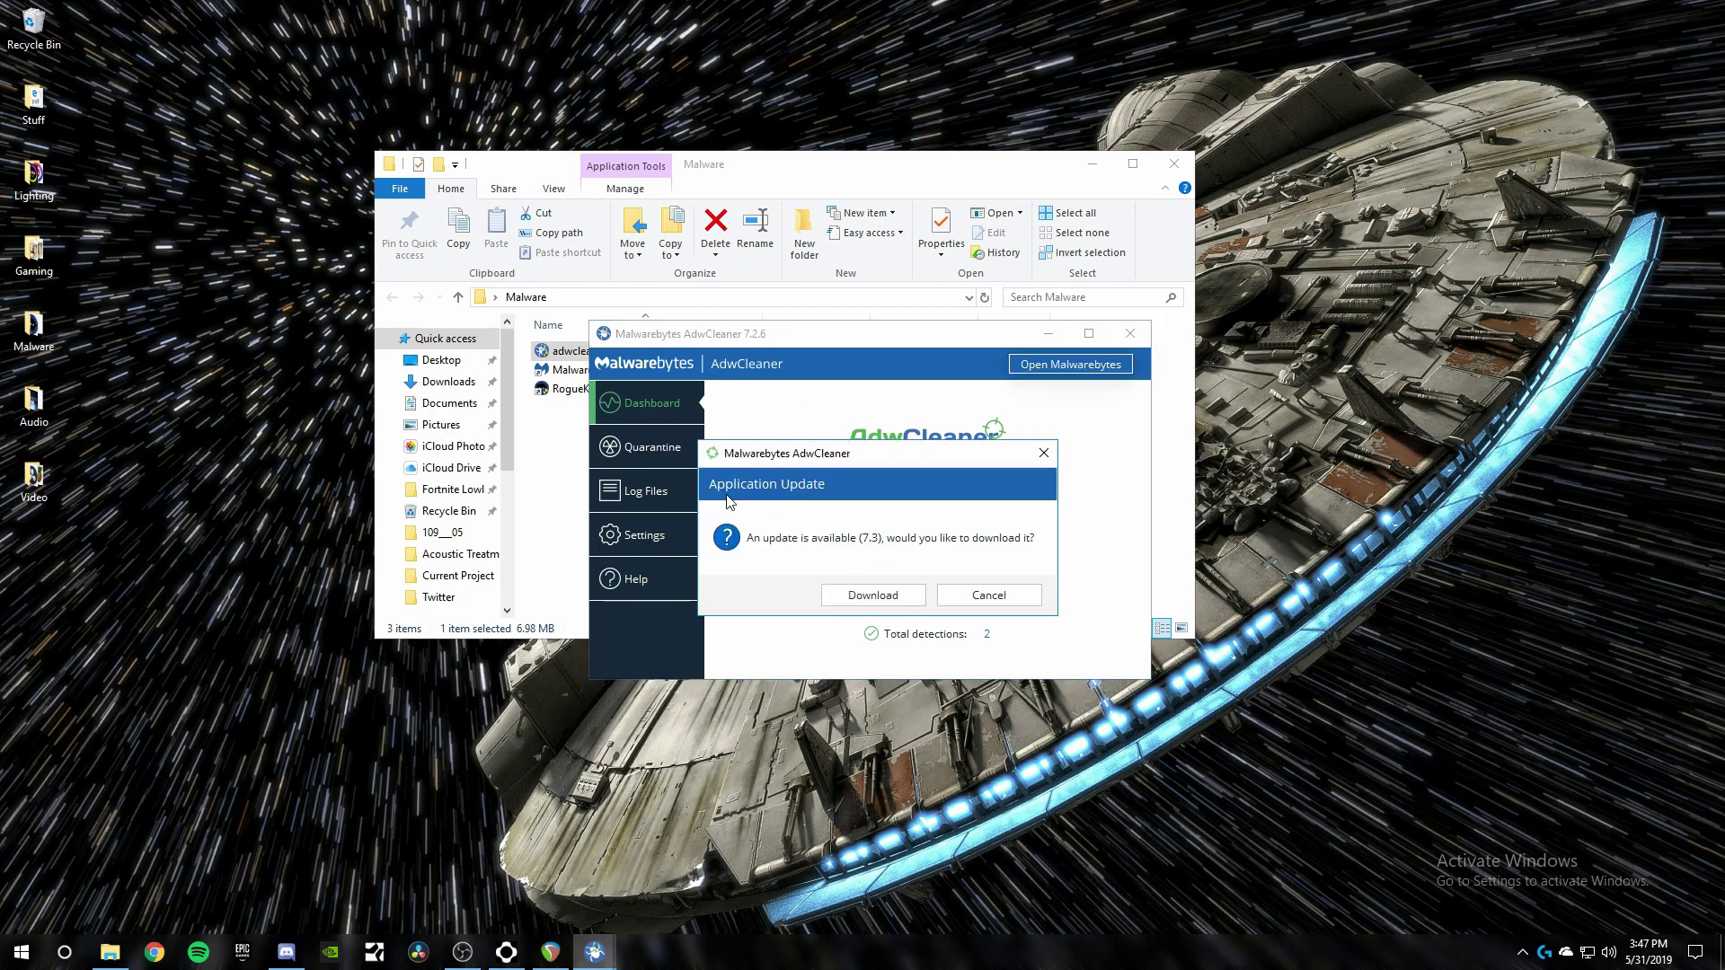
click(991, 609)
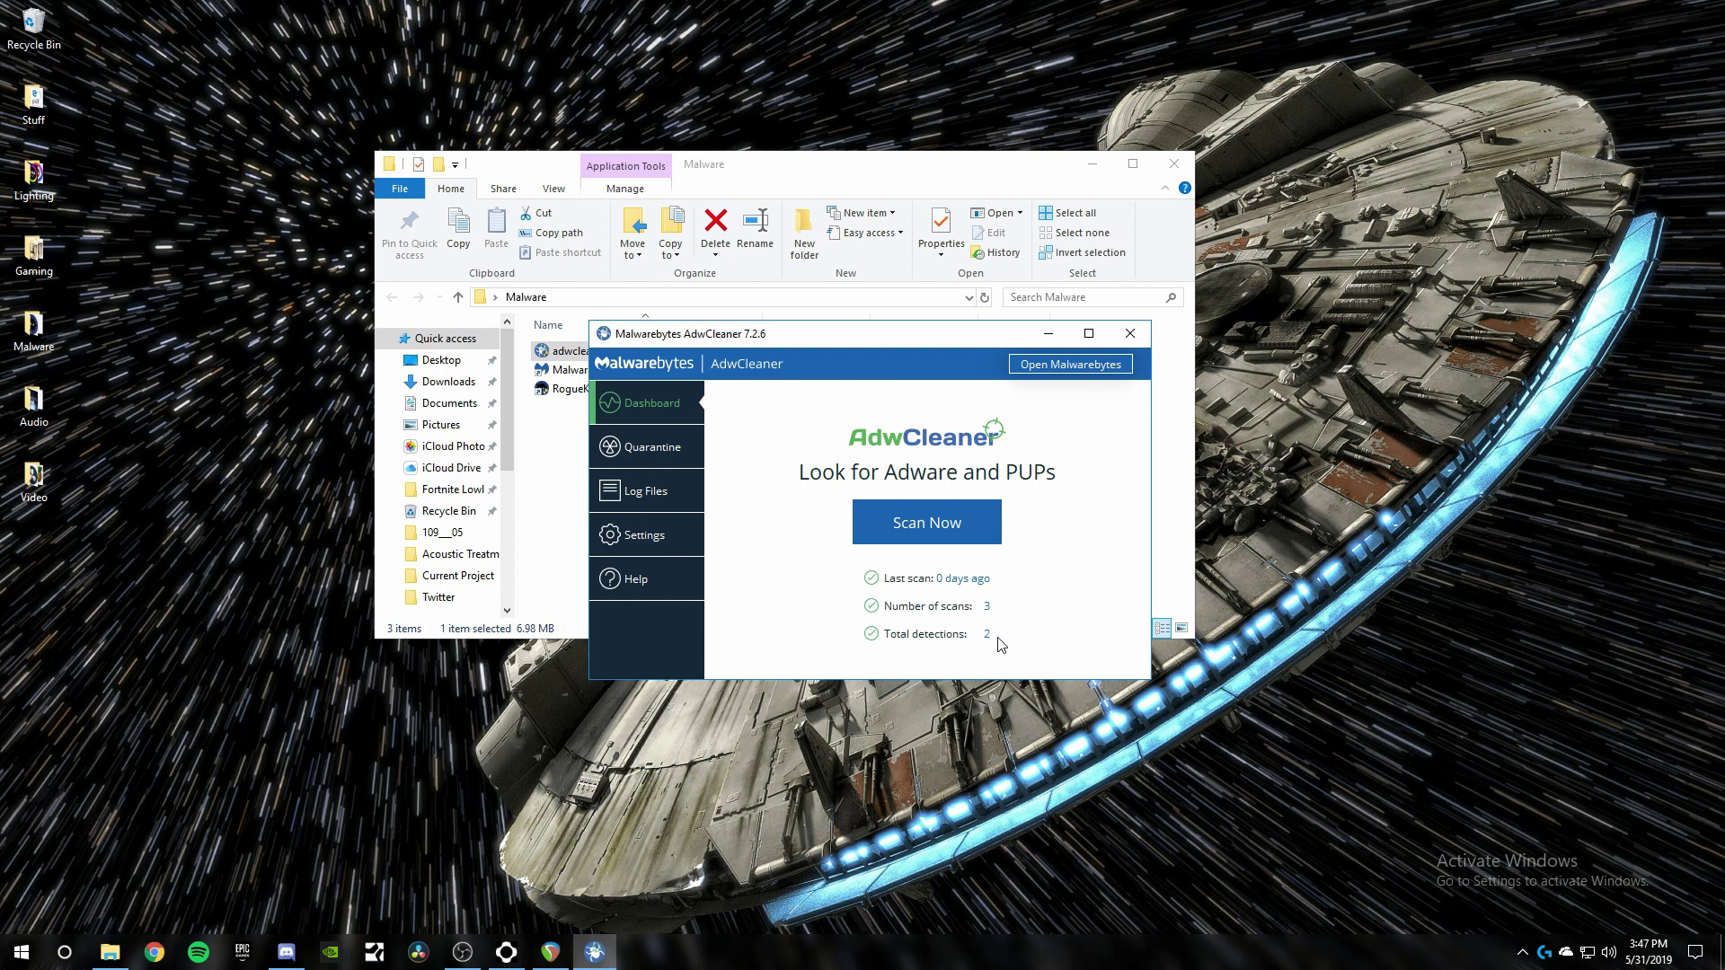
click(1129, 332)
double_click(613, 369)
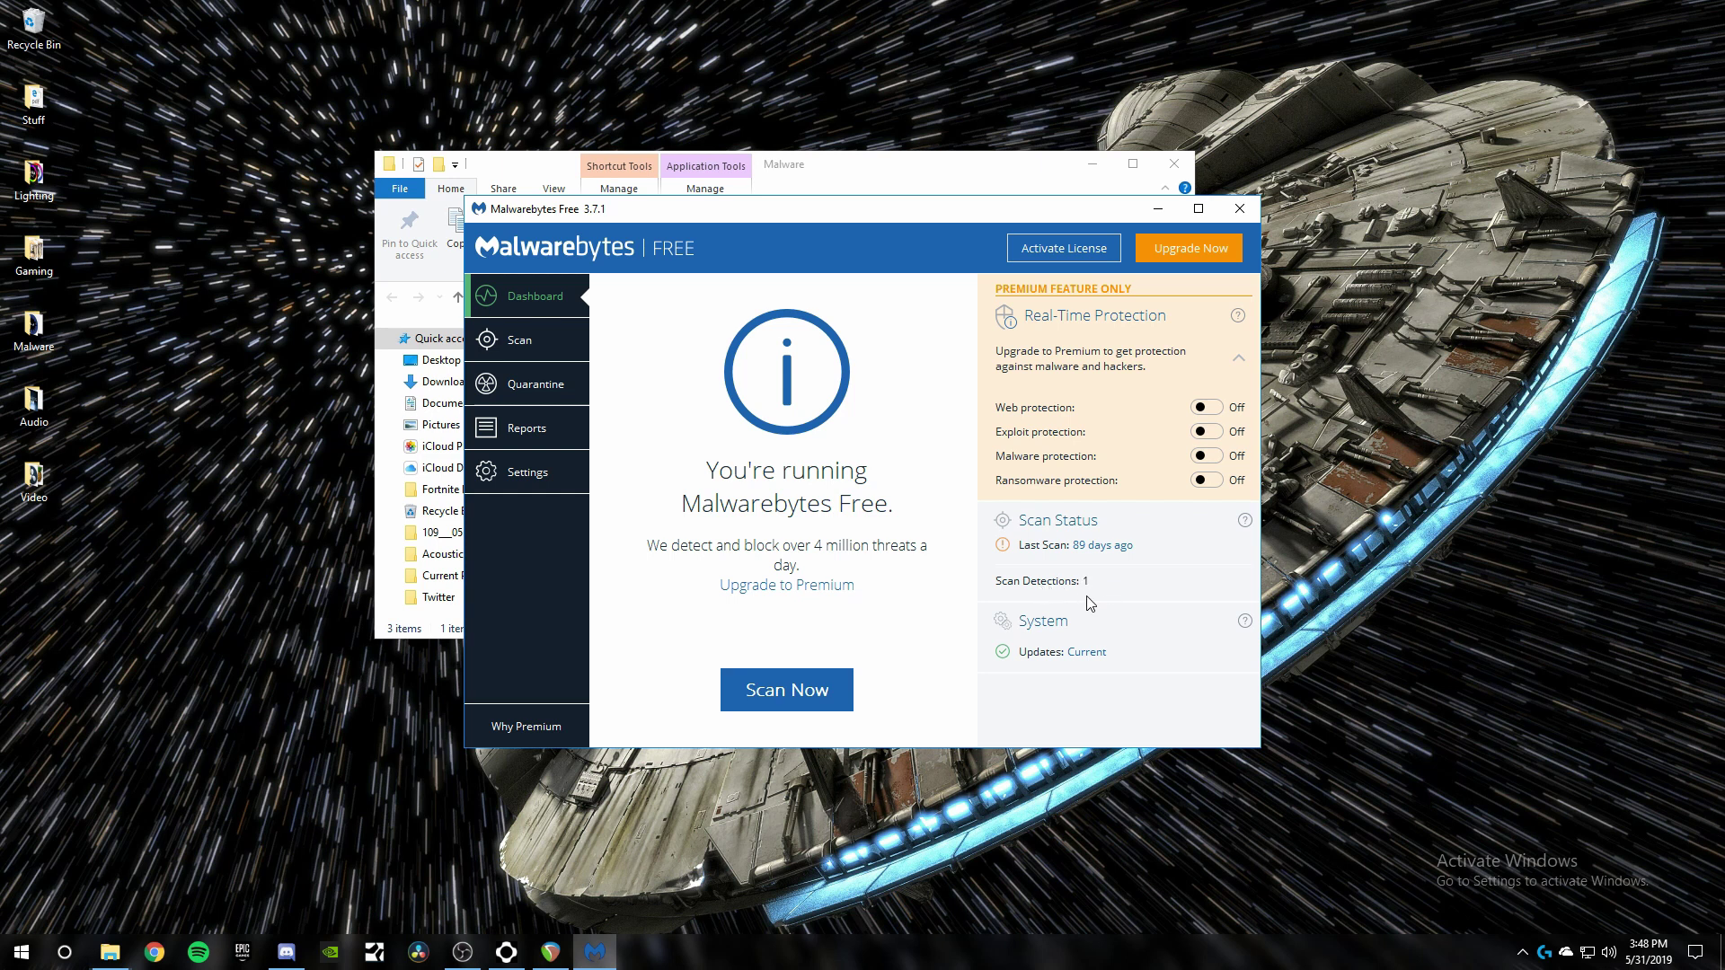
click(485, 340)
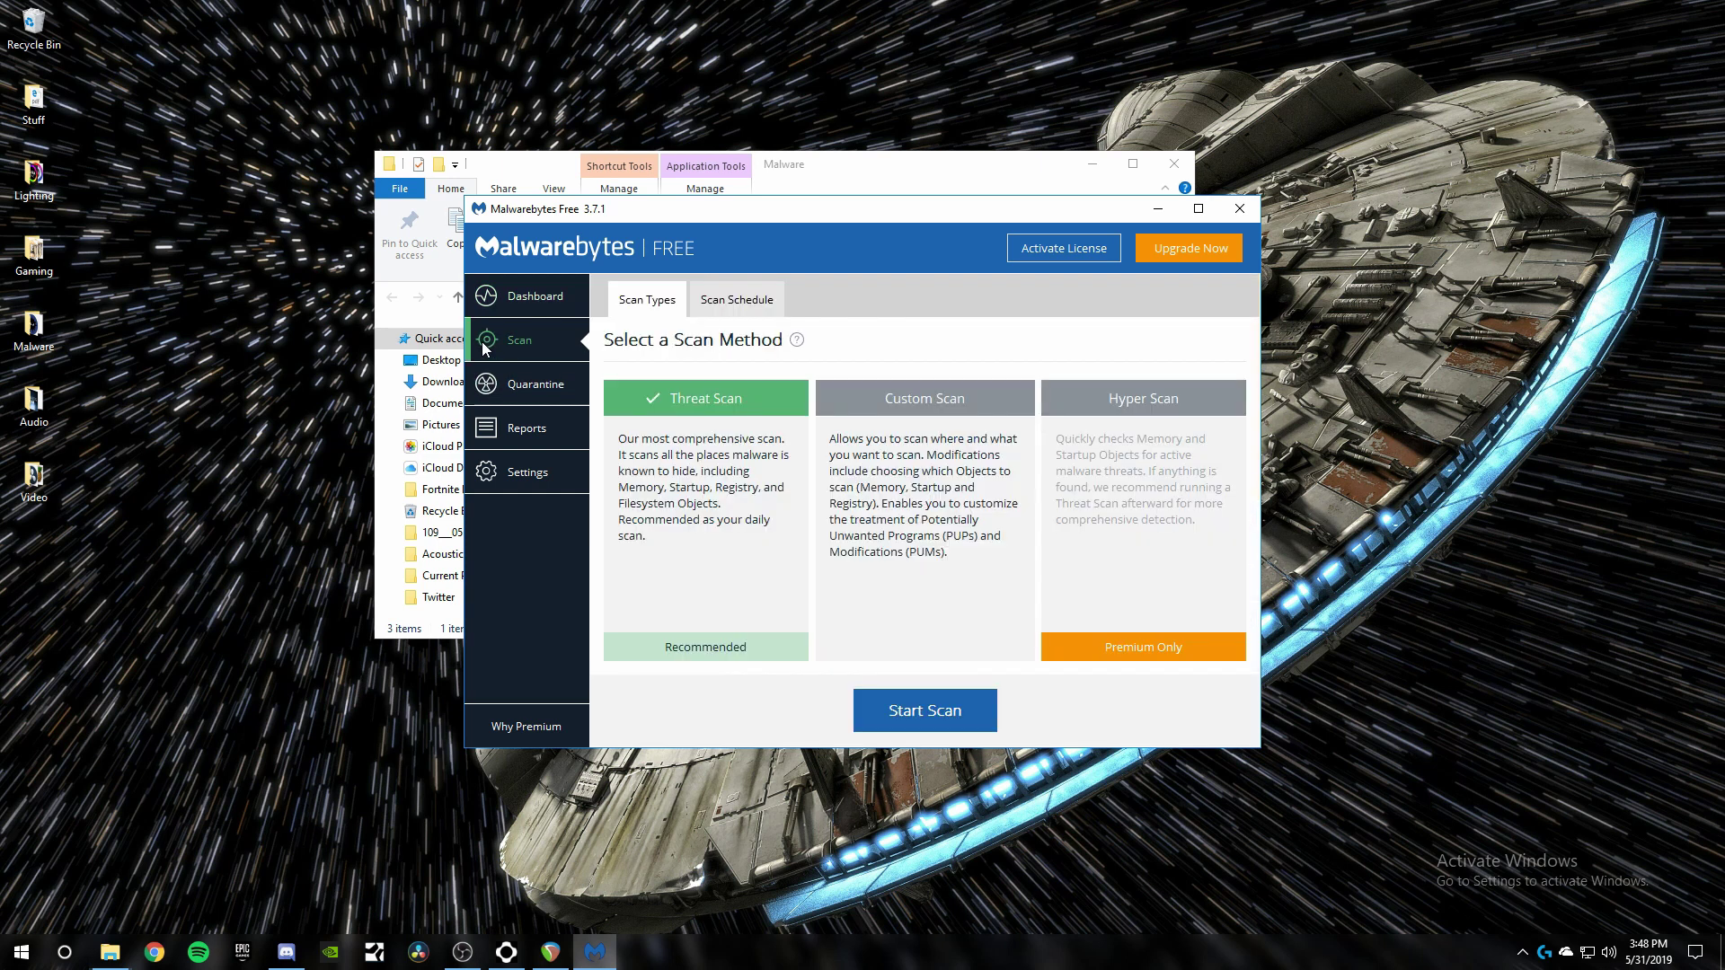
click(512, 303)
click(525, 385)
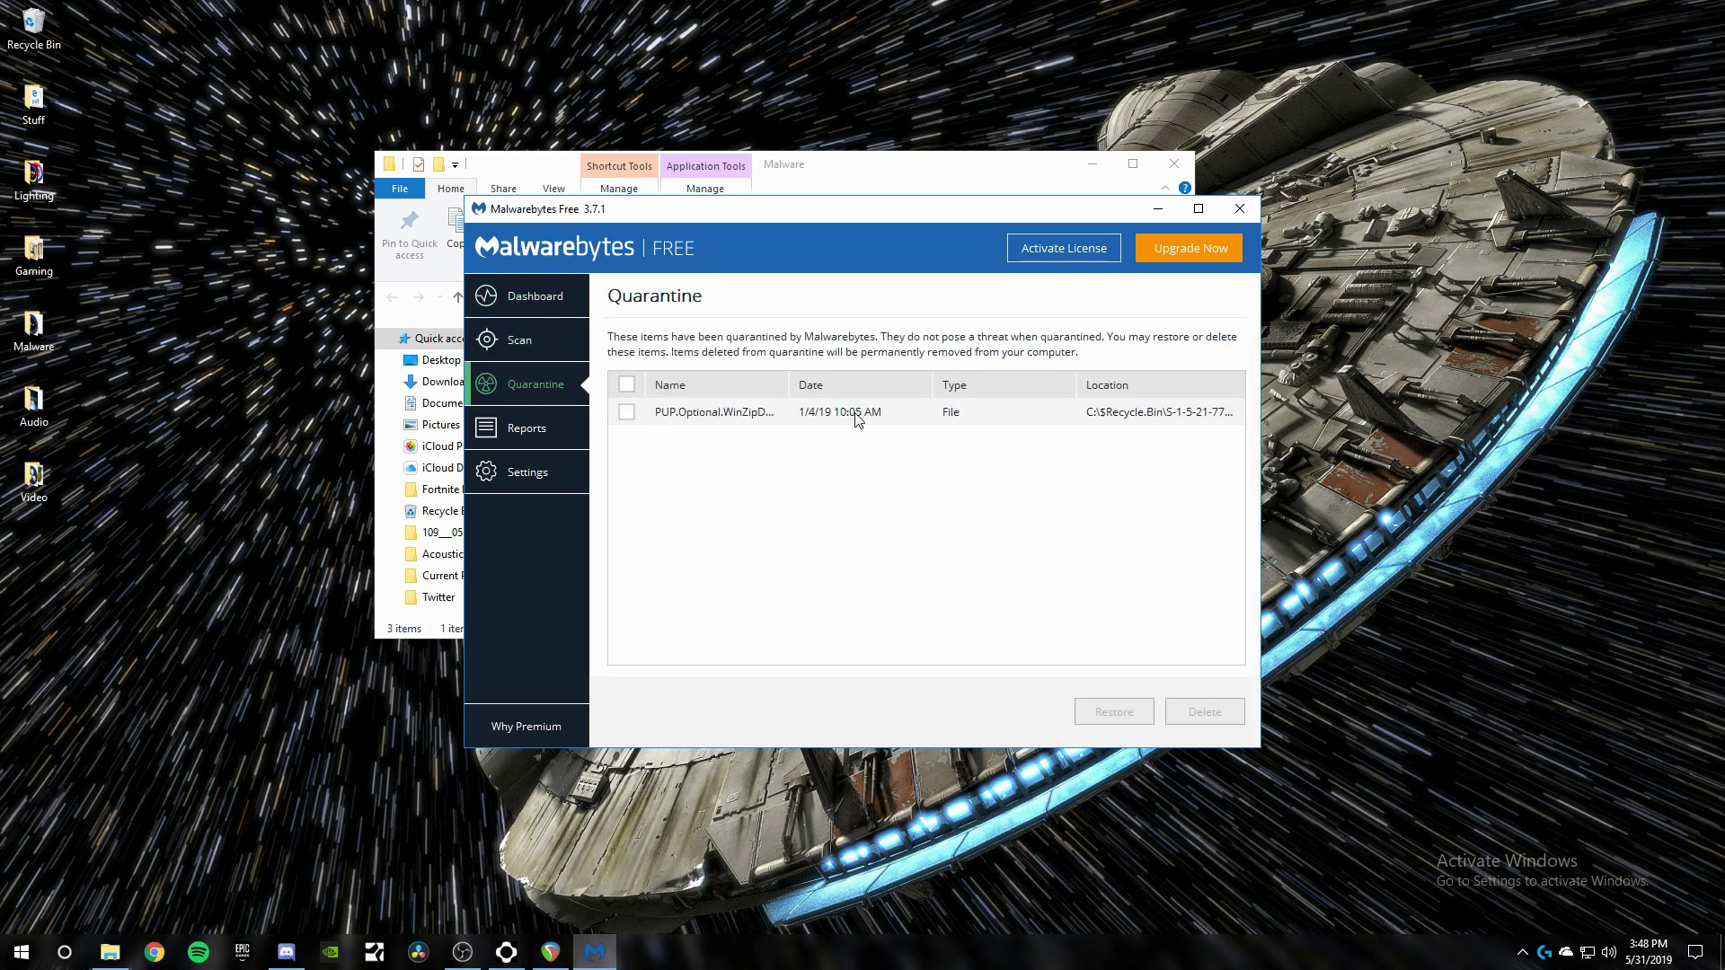
click(519, 340)
click(546, 298)
click(1239, 207)
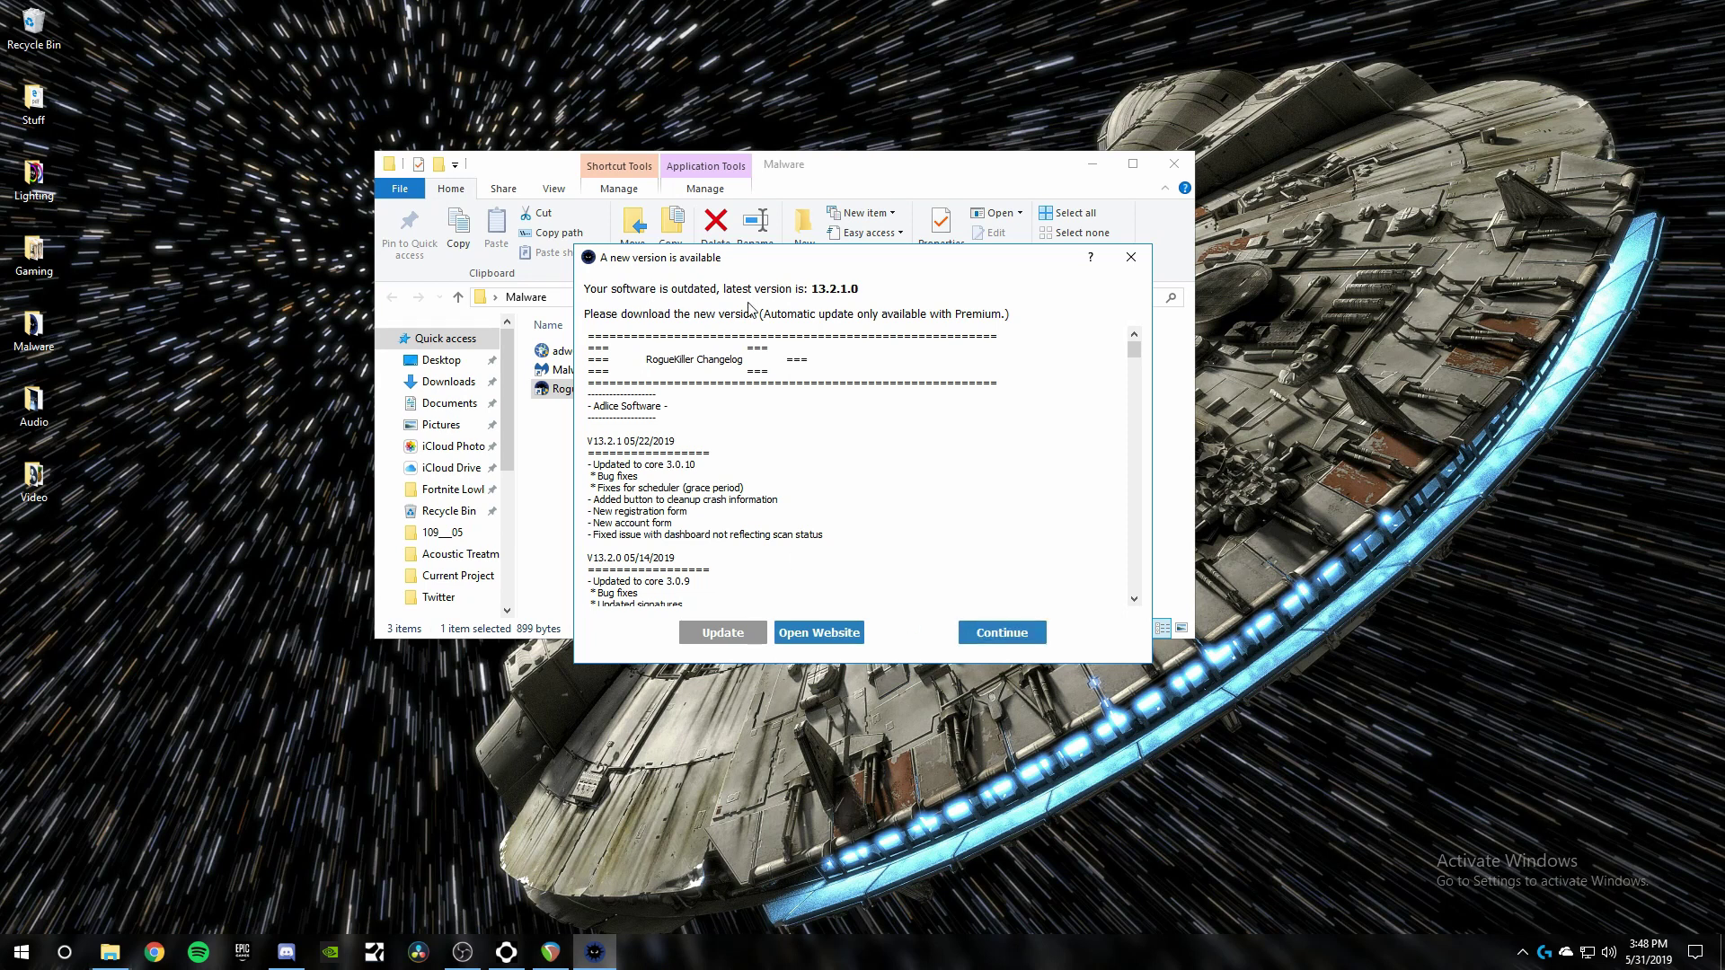
scroll(740, 413, down, 5)
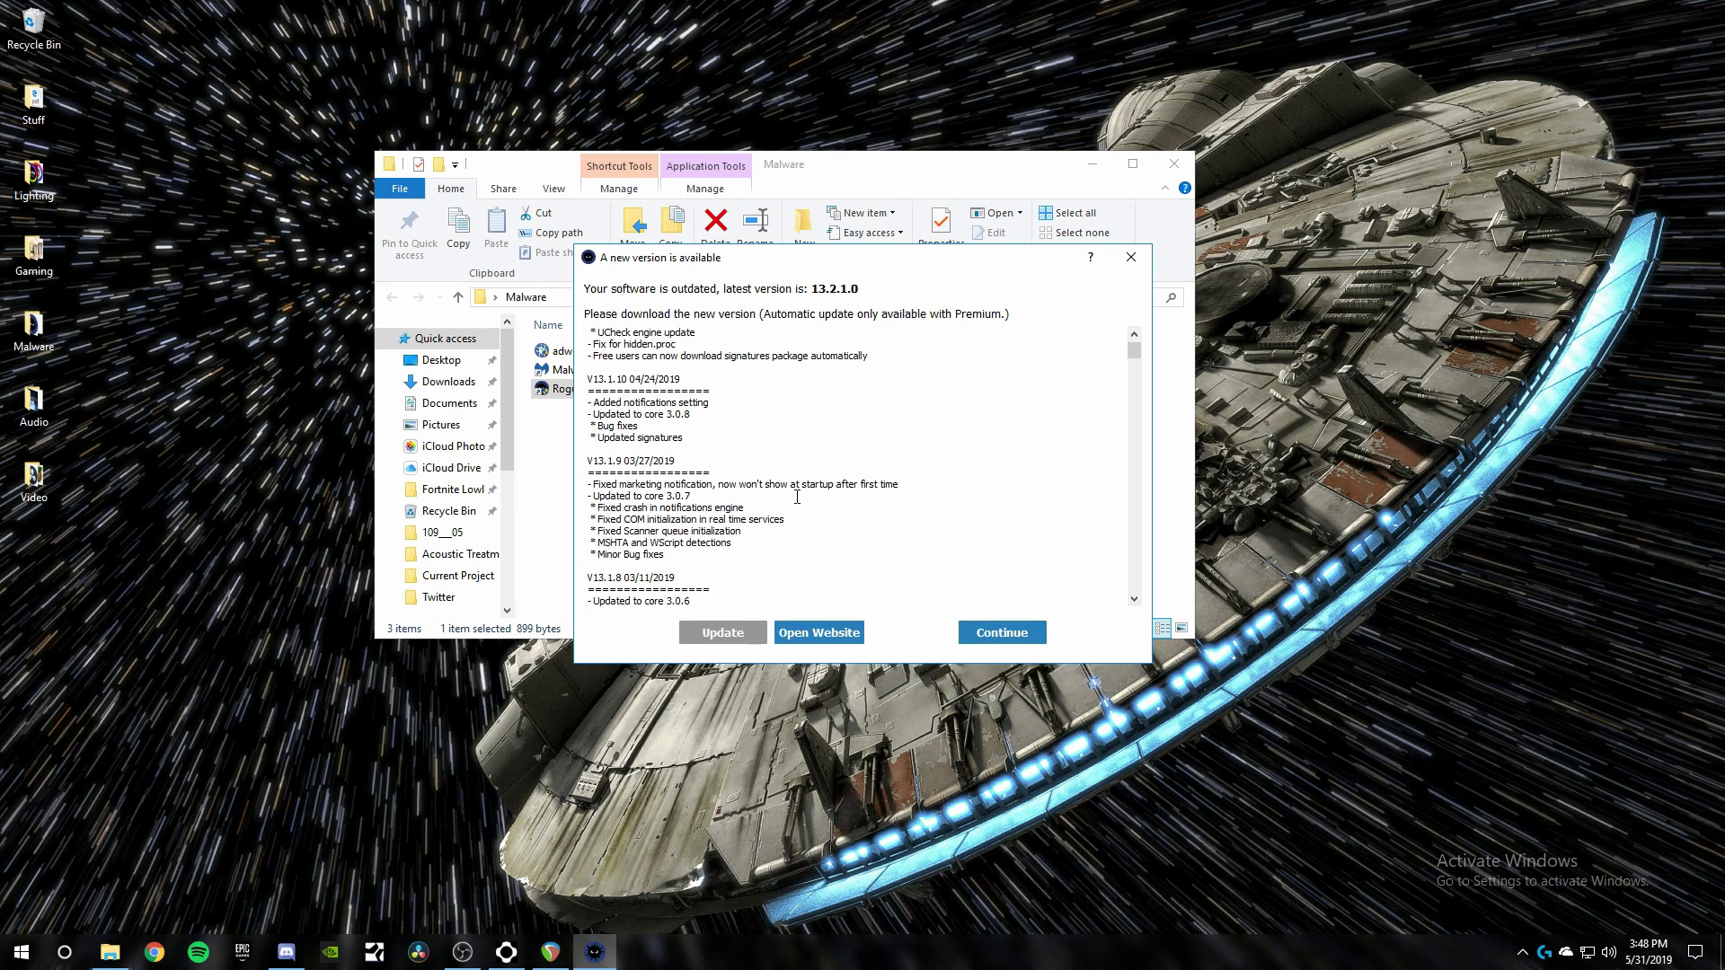
scroll(984, 589, up, 5)
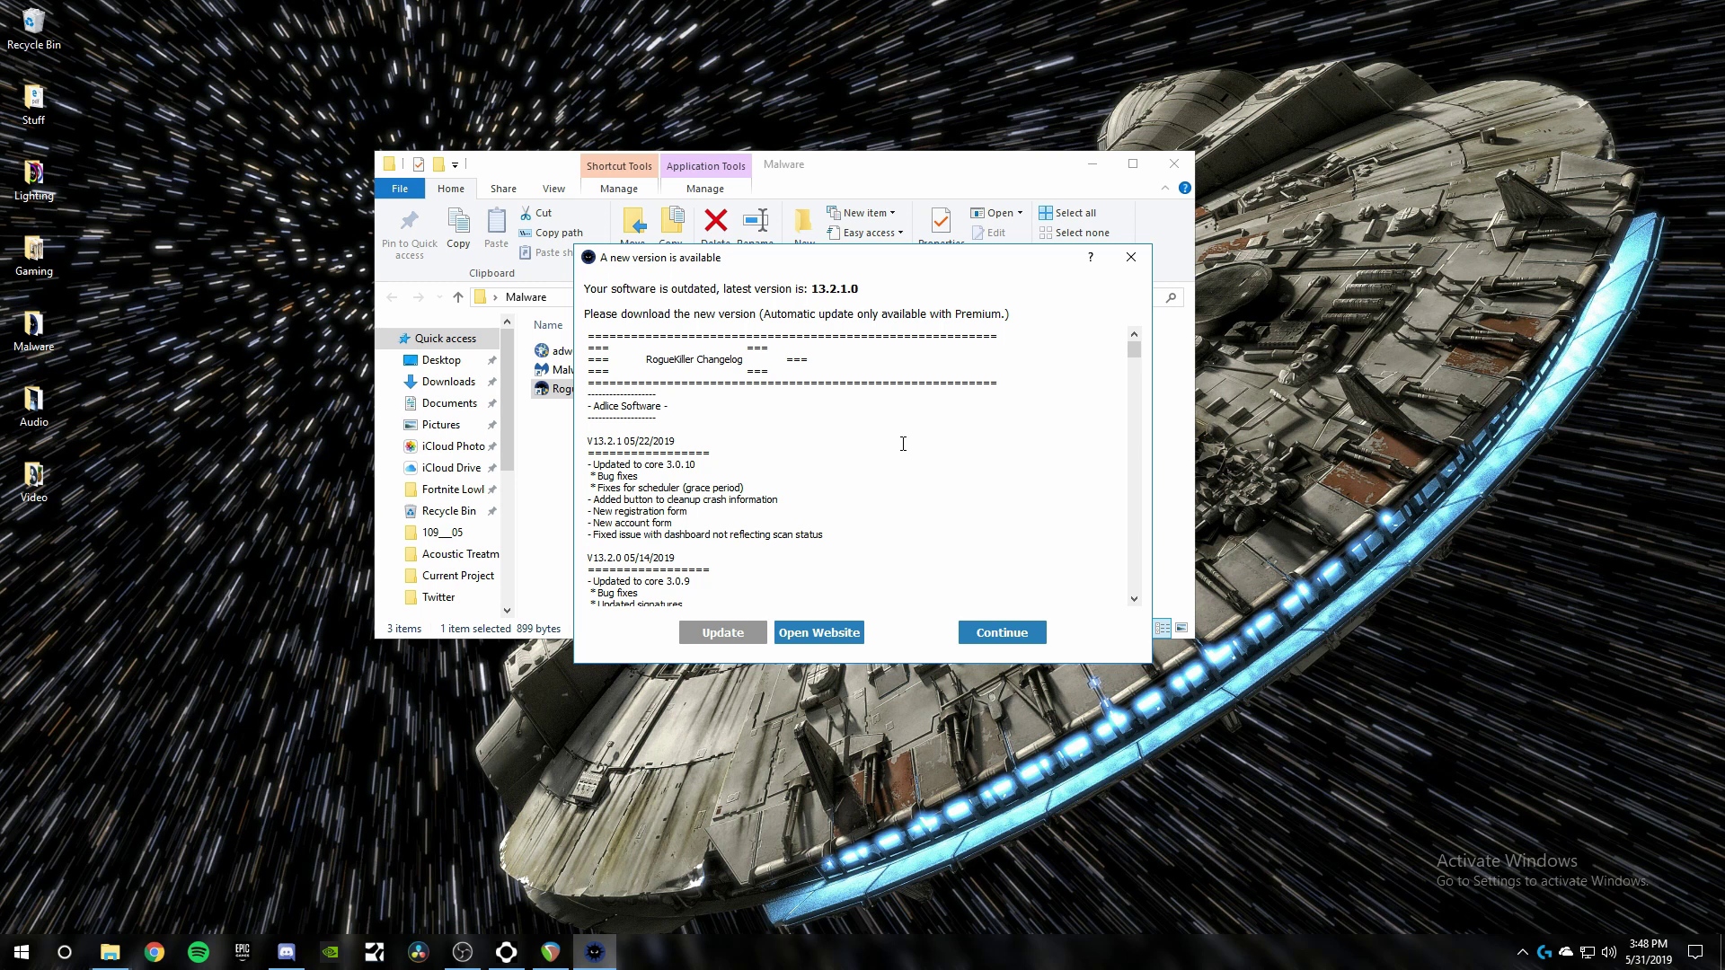
click(997, 632)
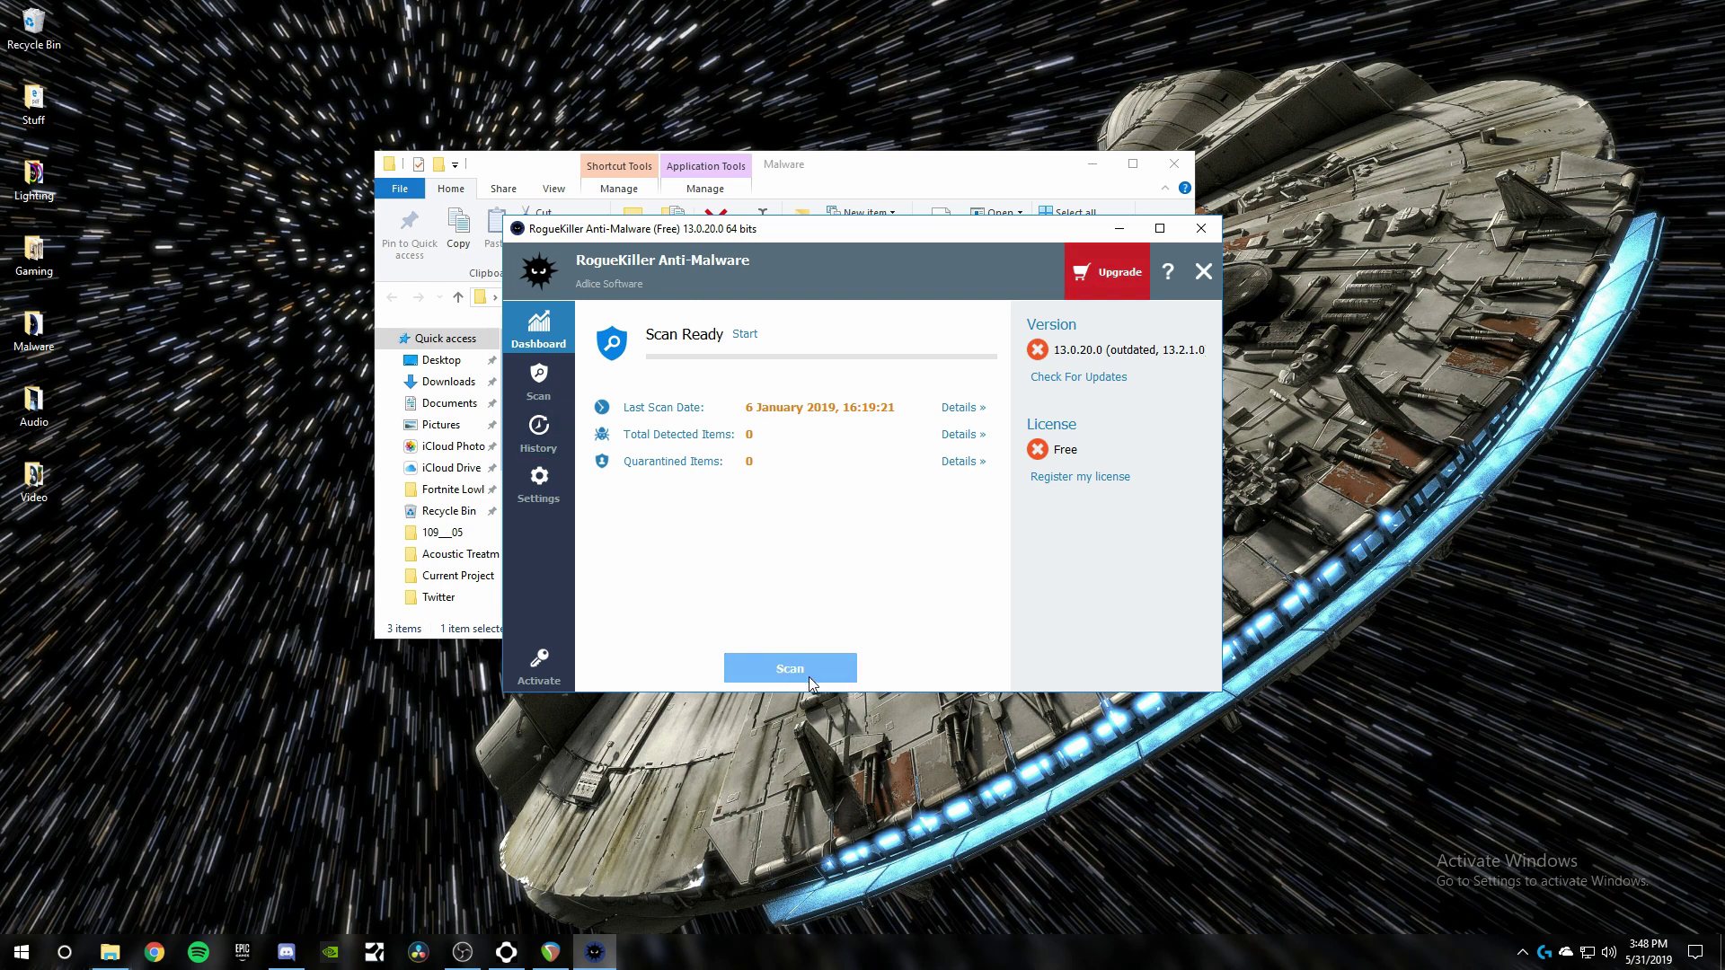
click(1201, 228)
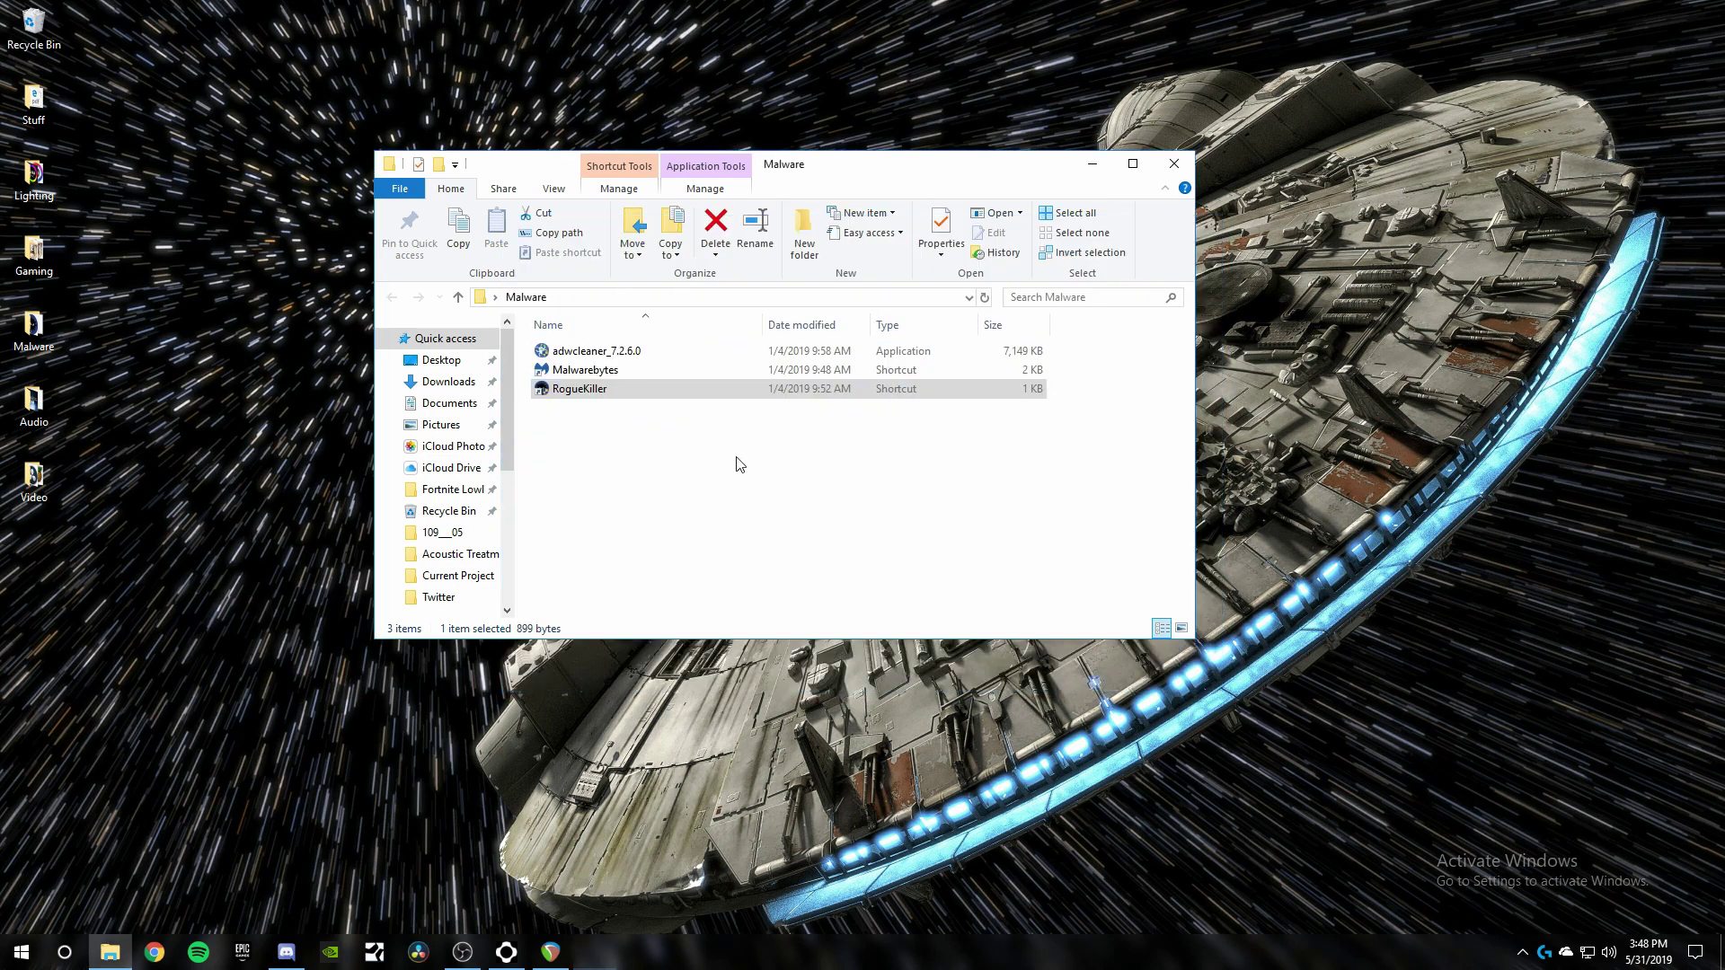